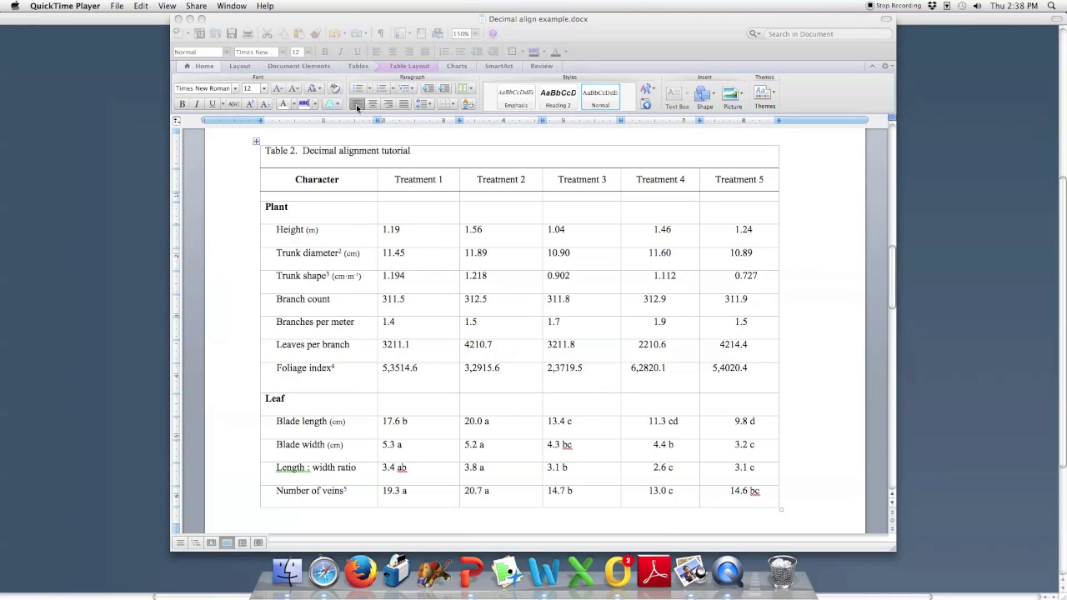
Bring the Decimal align example.docx window to the front in Word.
click(396, 224)
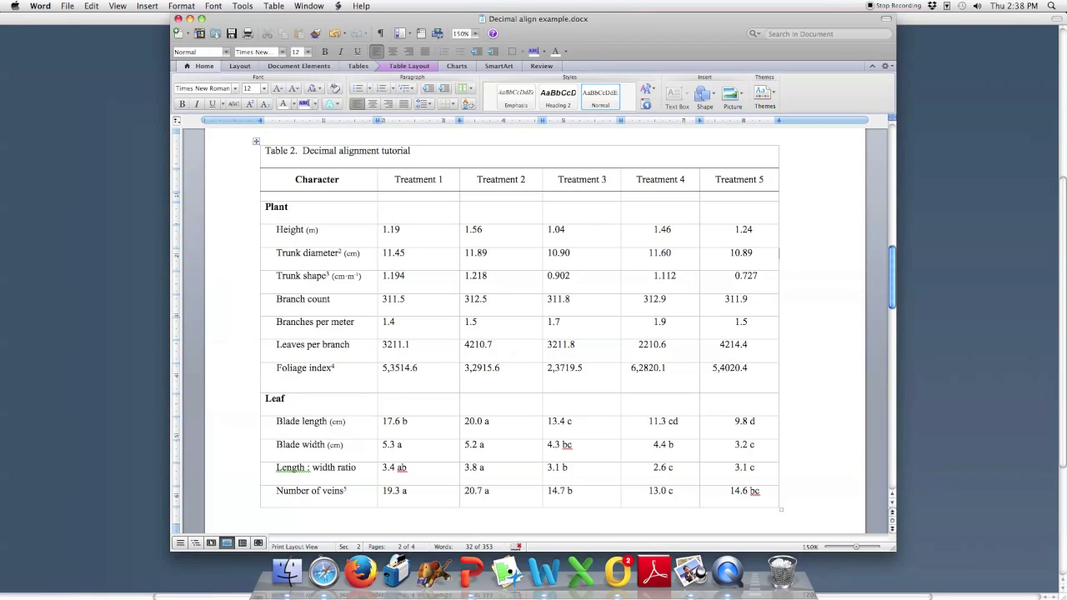
Select the Treatment 1 values from Plant to Number of veins and justify them.
key(shift+Down)
key(shift+Down)
key(shift+Down)
key(shift+Down)
key(shift+Down)
key(shift+Down)
key(shift+Down)
key(shift+Down)
key(shift+Down)
key(shift+Down)
key(shift+Down)
key(shift+Down)
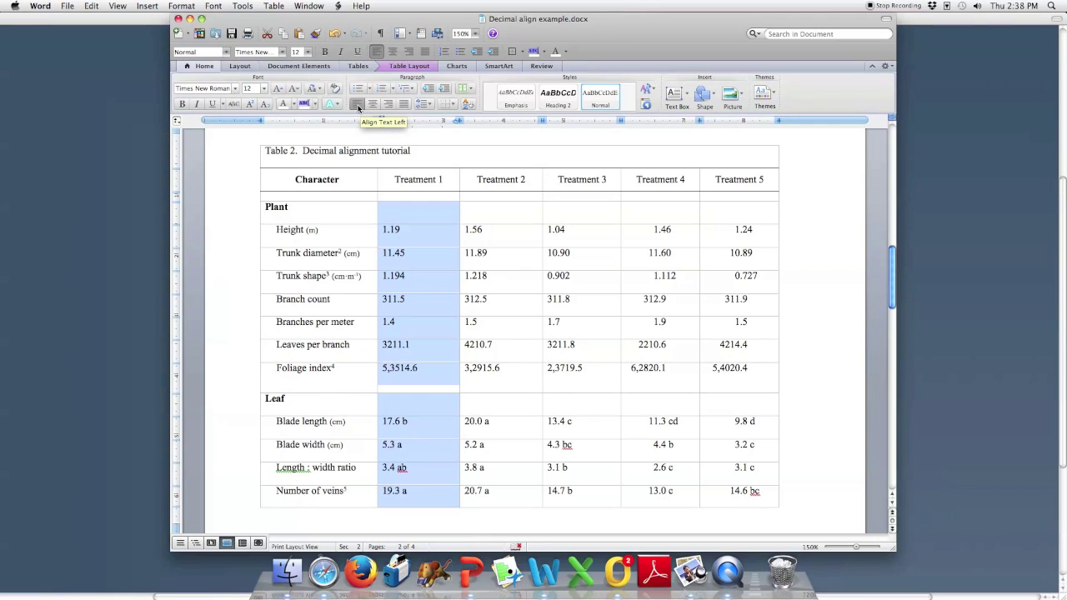
click(358, 104)
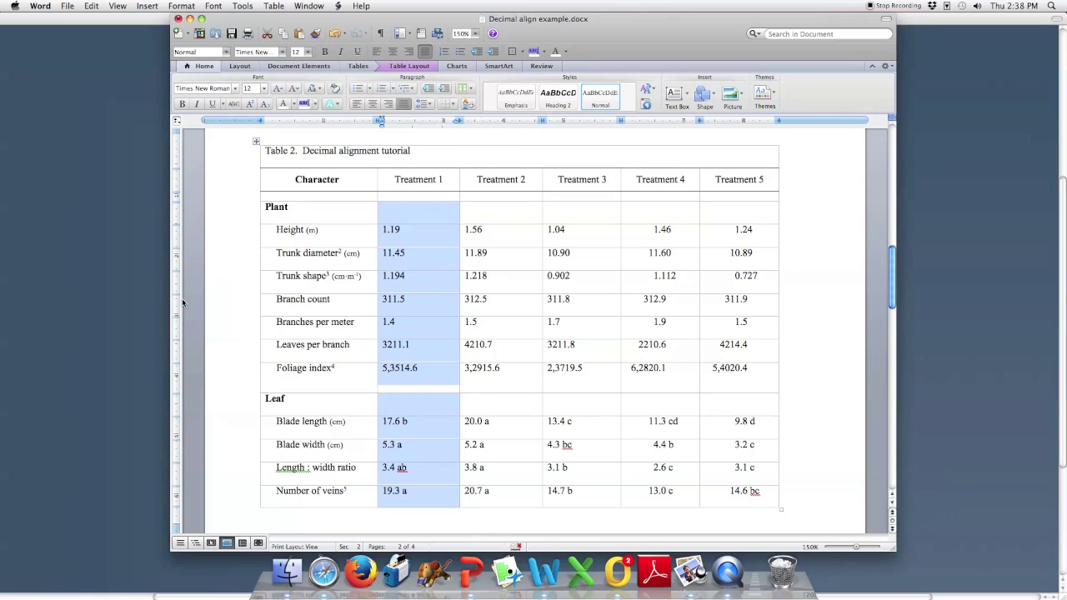
click(176, 124)
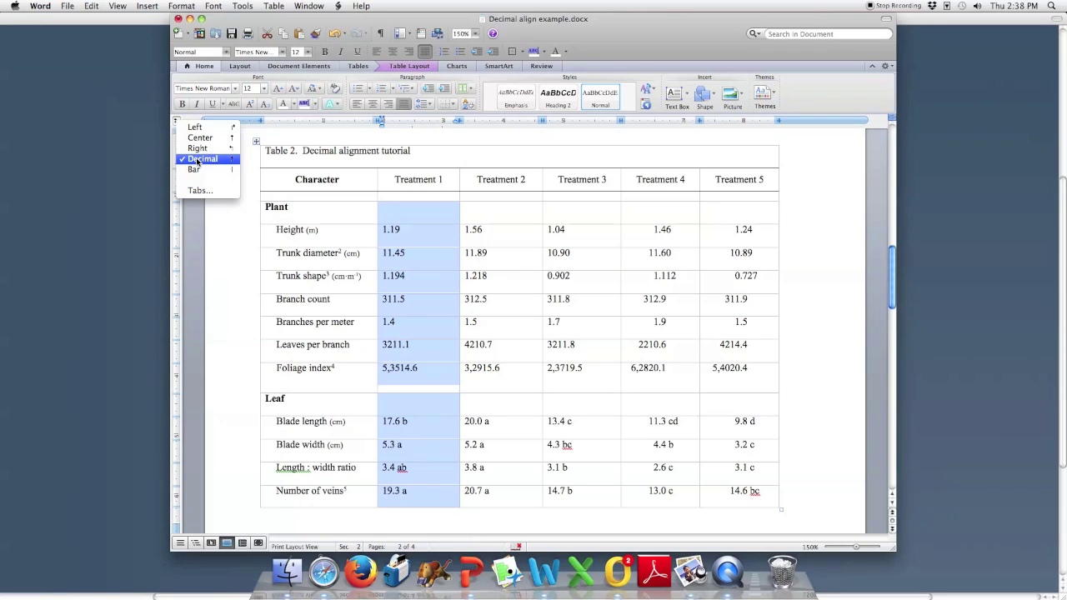
Add a Decimal tab stop over Treatment 1 and adjust it so decimals align mid-column.
click(197, 159)
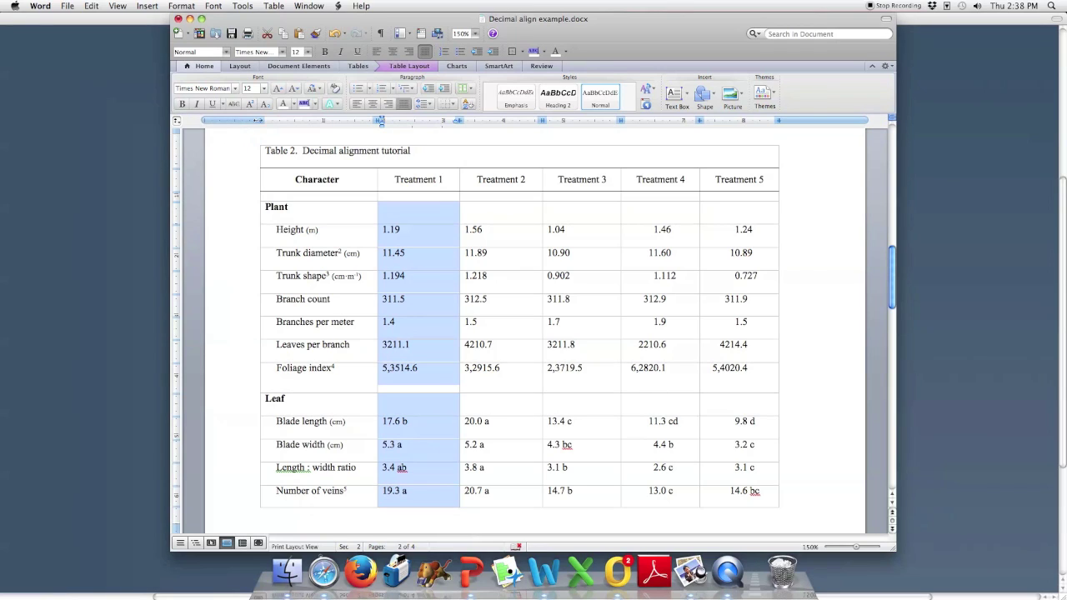
click(413, 123)
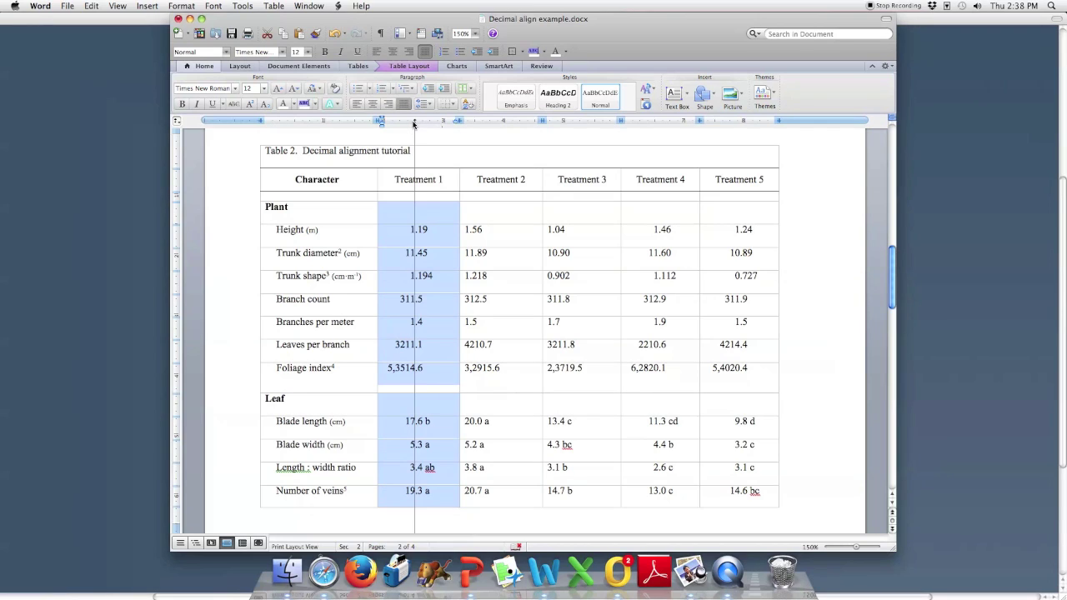
drag(415, 125, 422, 126)
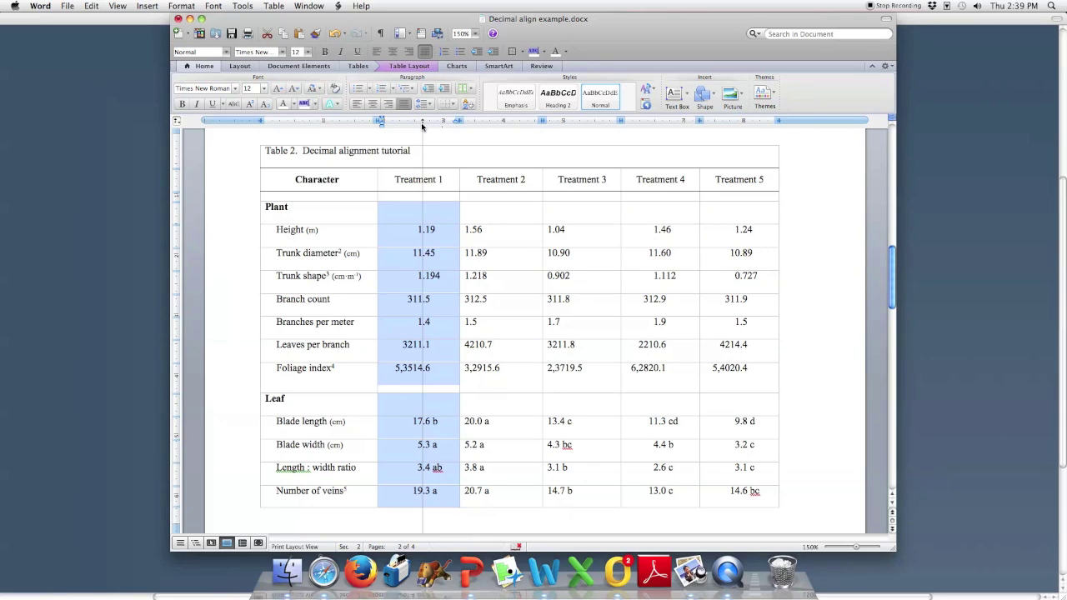
drag(422, 126, 419, 125)
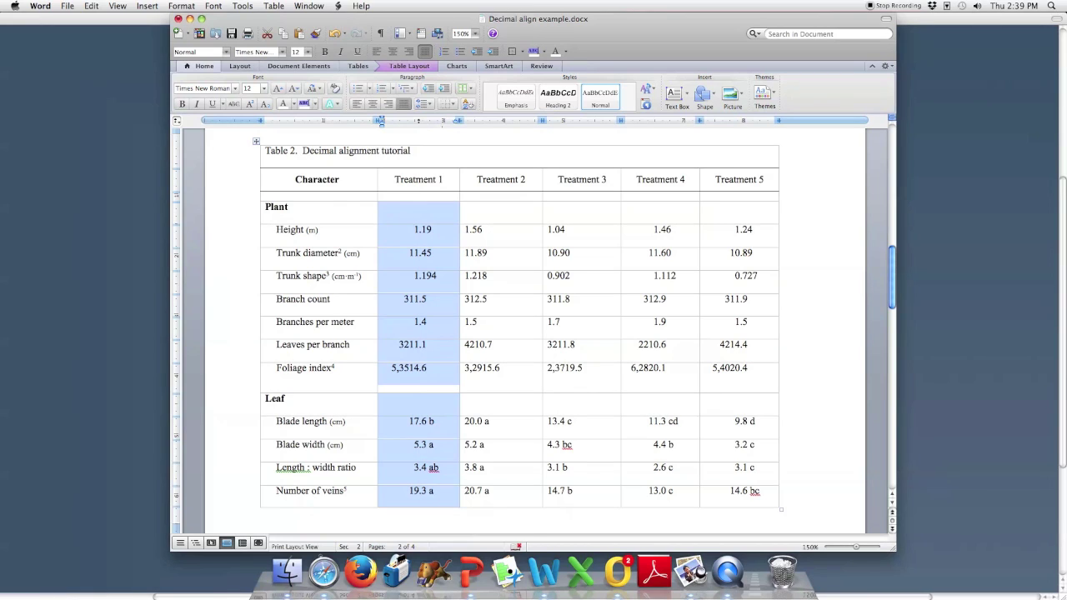
key(Right)
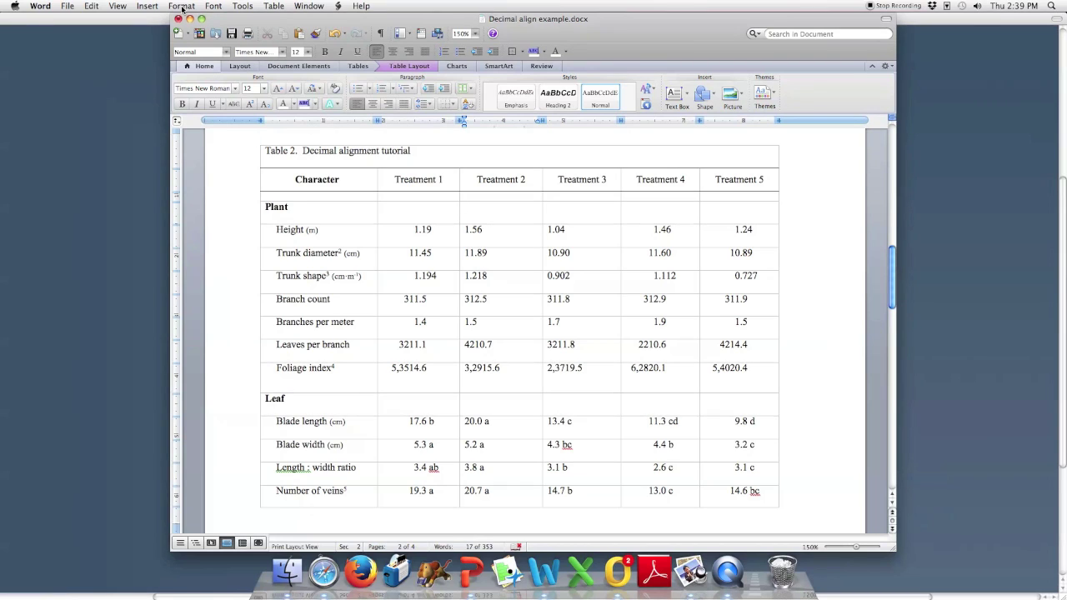
click(118, 8)
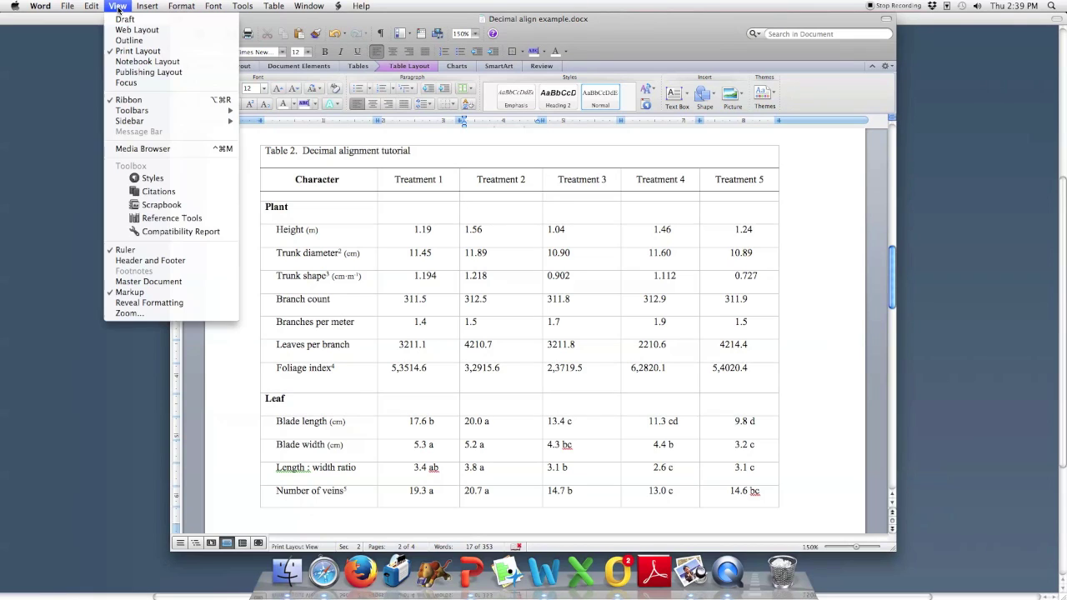
click(125, 250)
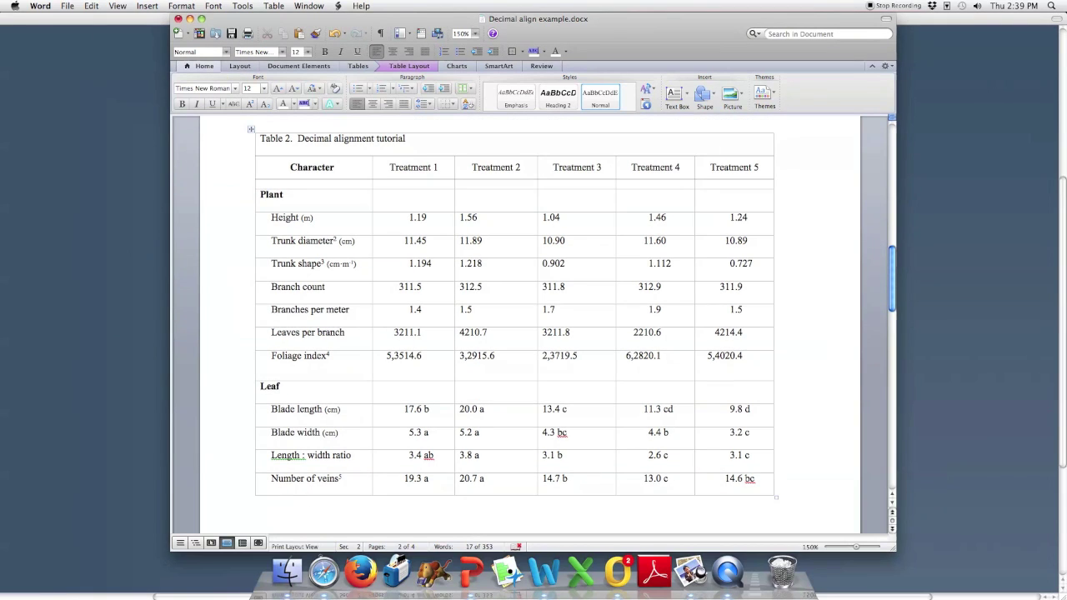
click(117, 6)
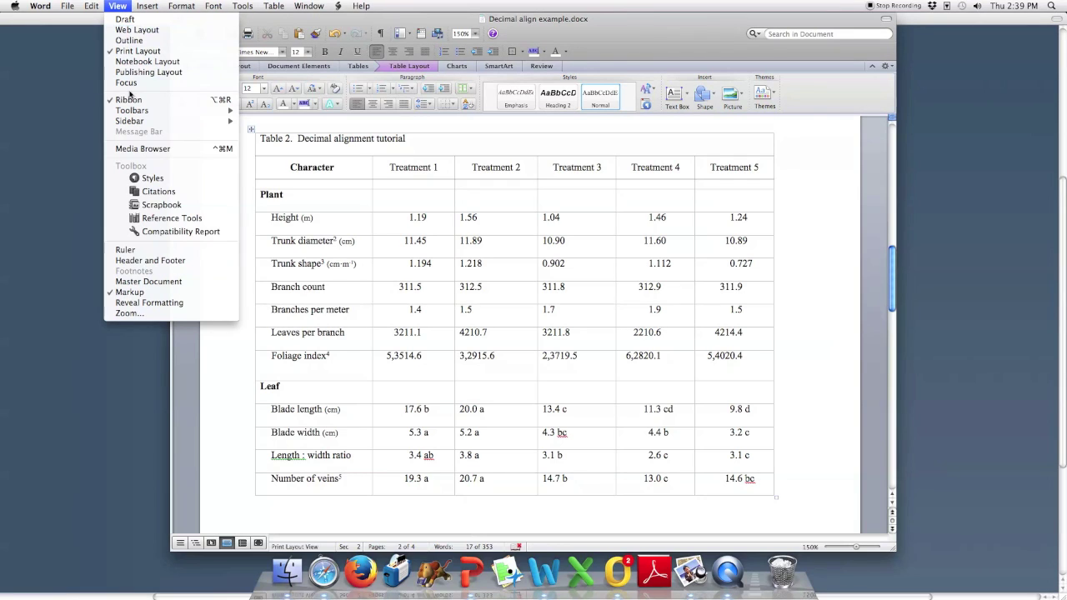
click(142, 253)
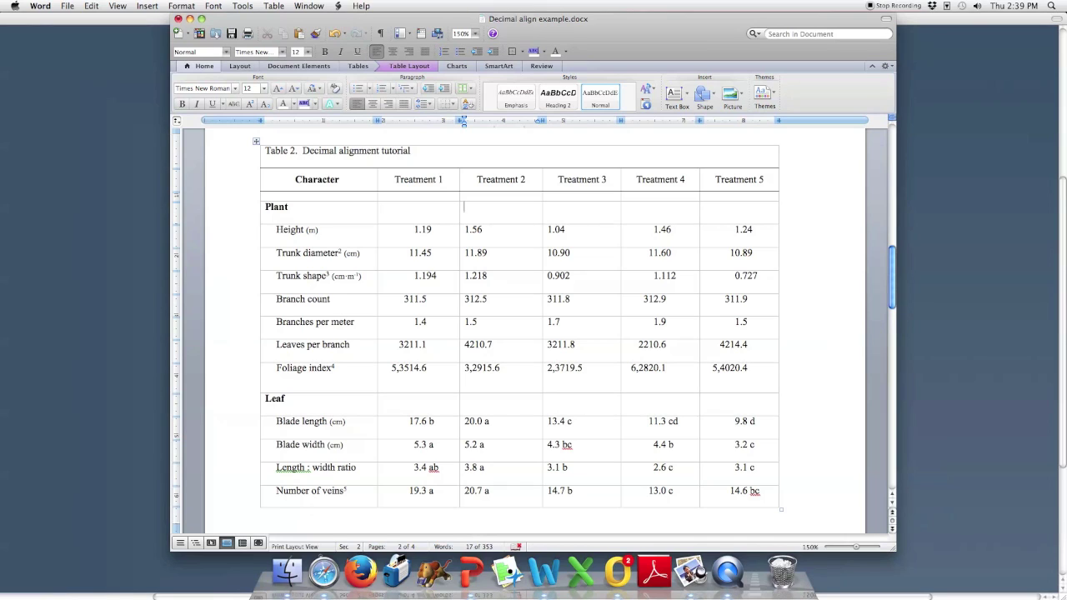
click(177, 123)
drag(464, 207, 467, 494)
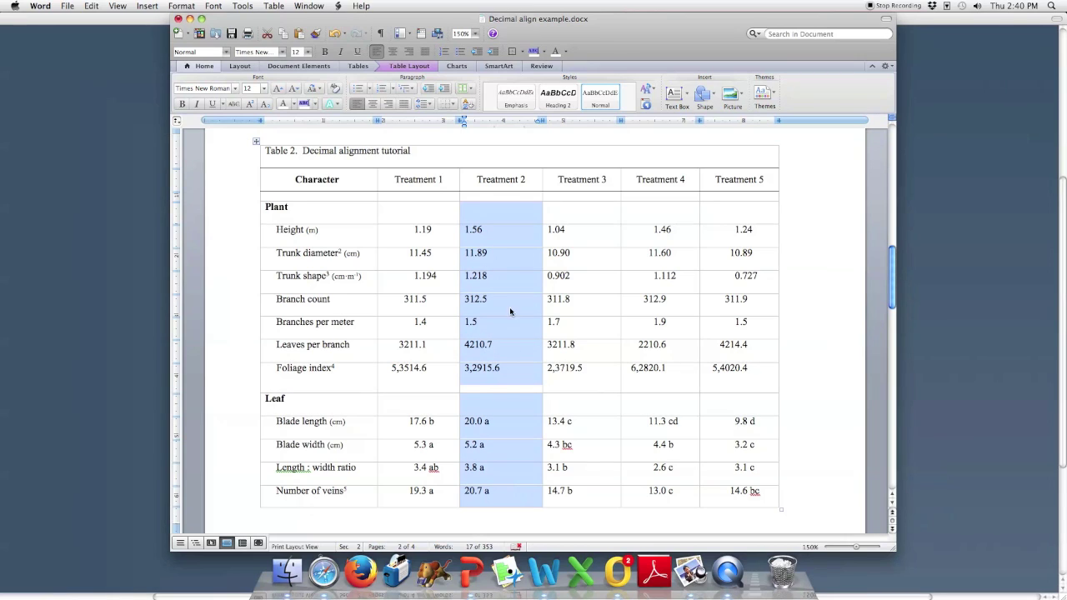
click(373, 106)
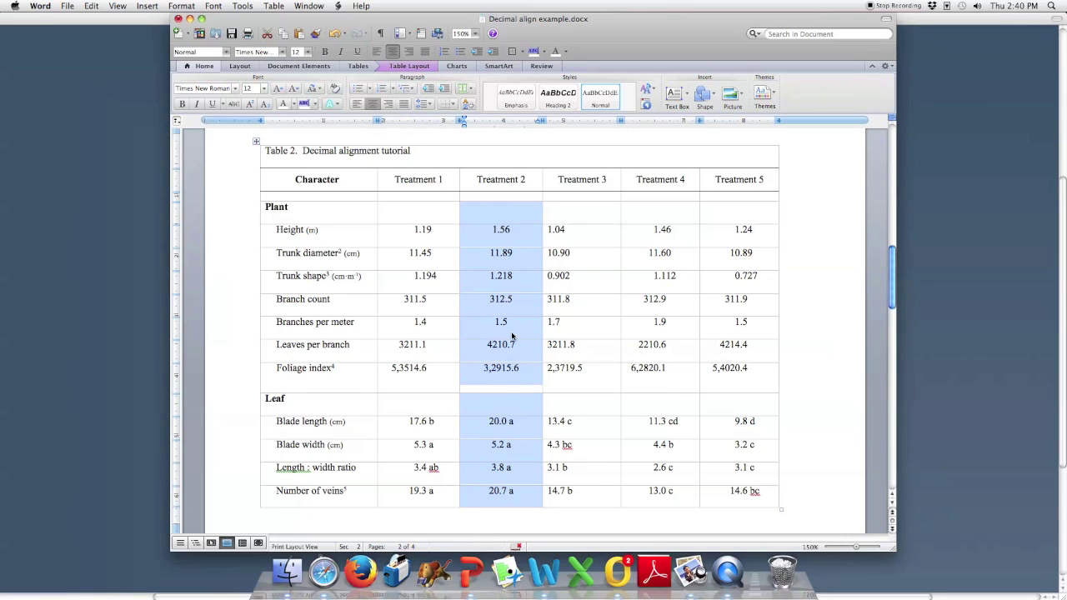
click(498, 122)
mouse_move(498, 124)
mouse_down()
mouse_move(478, 127)
mouse_move(512, 125)
mouse_up()
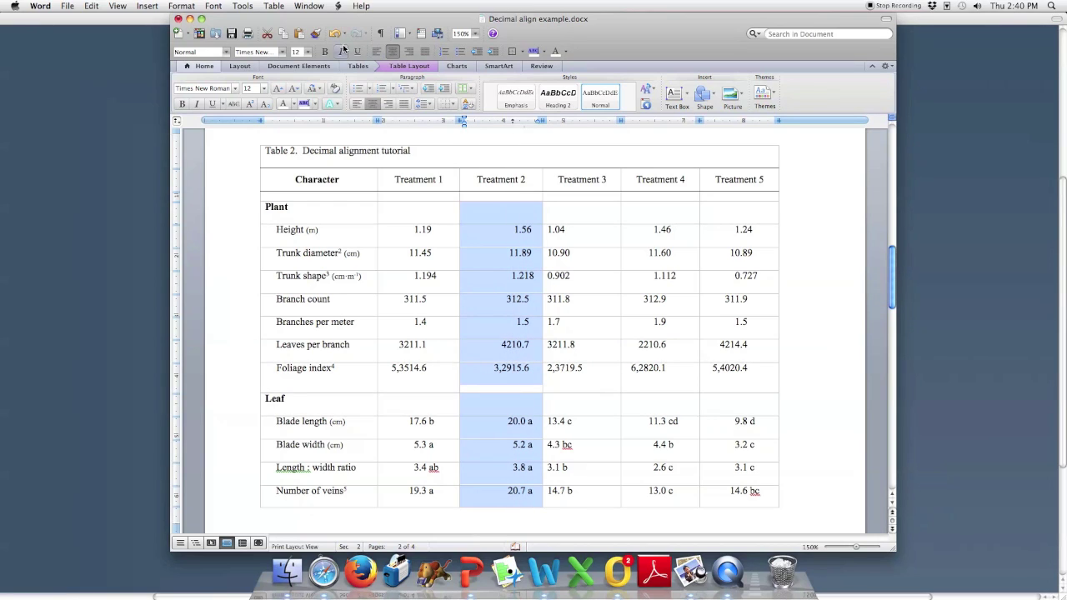
click(335, 34)
click(336, 34)
click(336, 34)
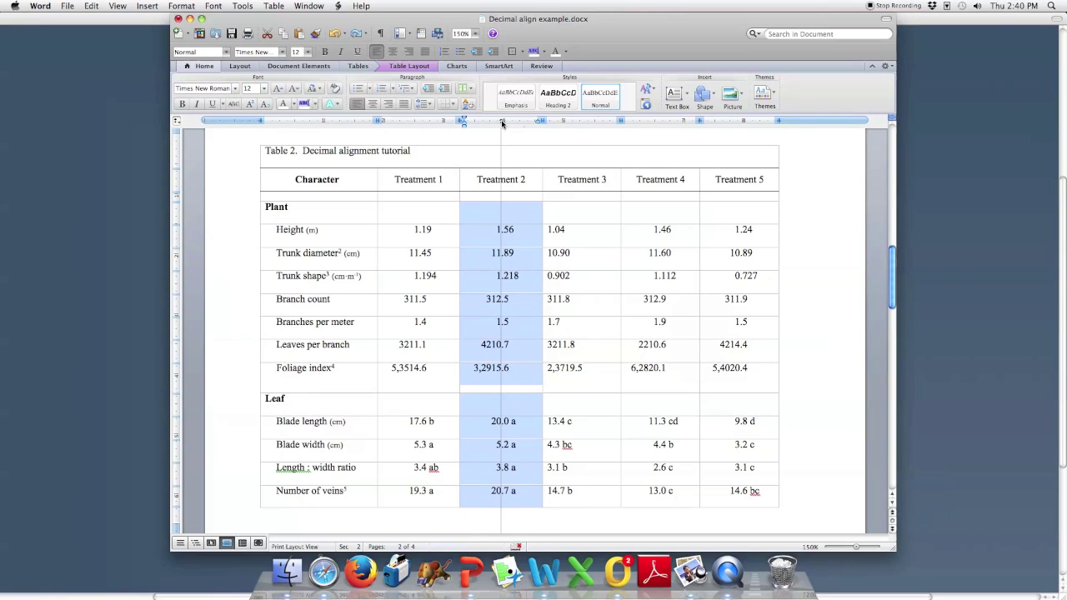
mouse_move(502, 124)
mouse_down()
mouse_move(490, 124)
mouse_move(501, 123)
mouse_up()
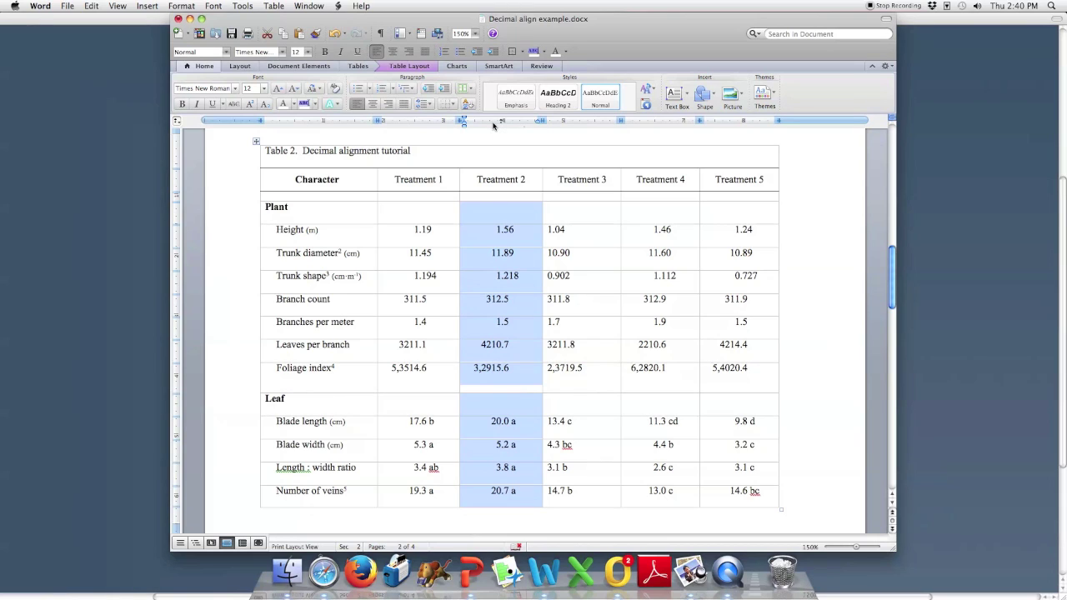
drag(493, 124, 493, 135)
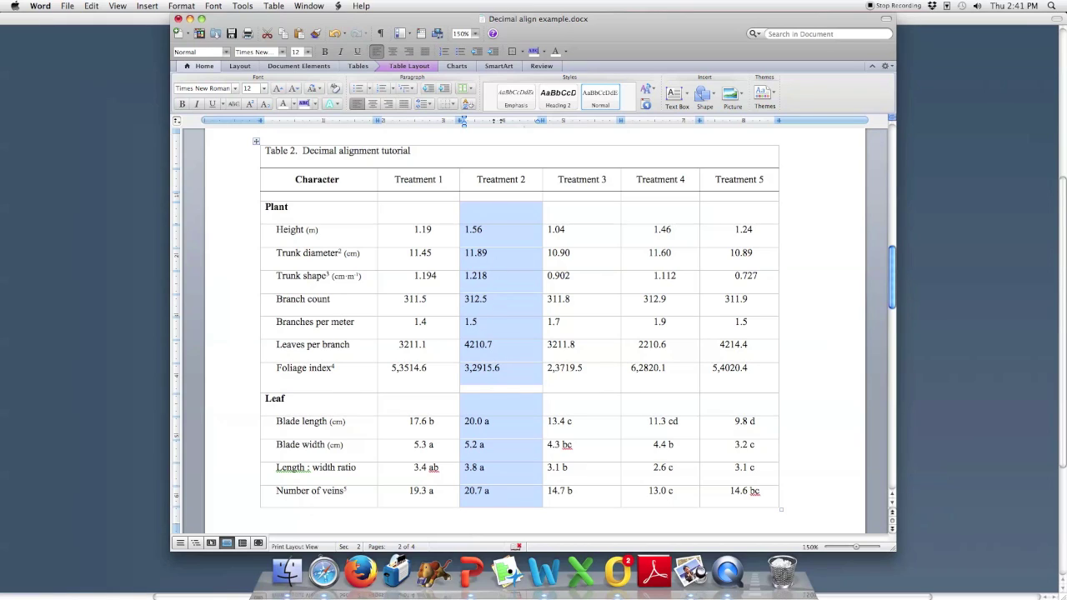
Restore the Treatment 2 decimal tab and shift it left so decimals align mid-column.
click(335, 33)
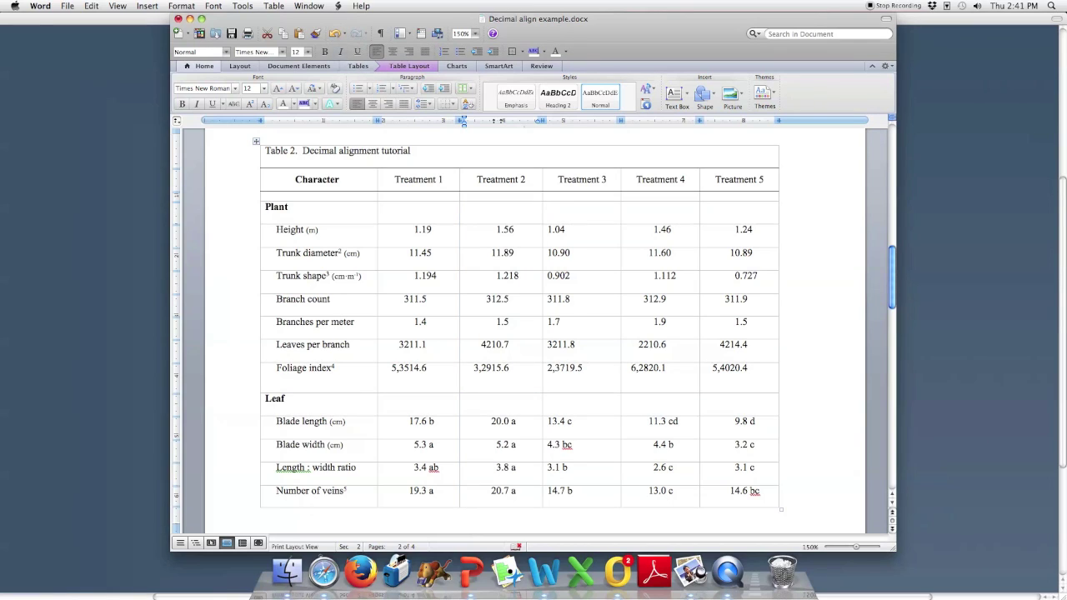
click(501, 137)
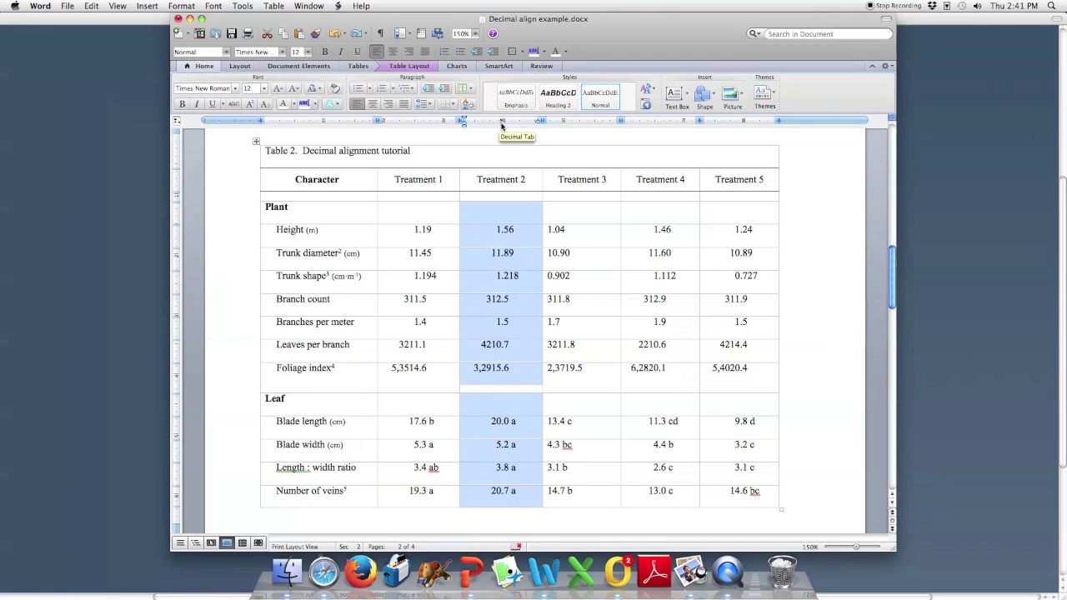
mouse_move(500, 122)
mouse_down()
mouse_move(491, 125)
mouse_move(501, 125)
mouse_up()
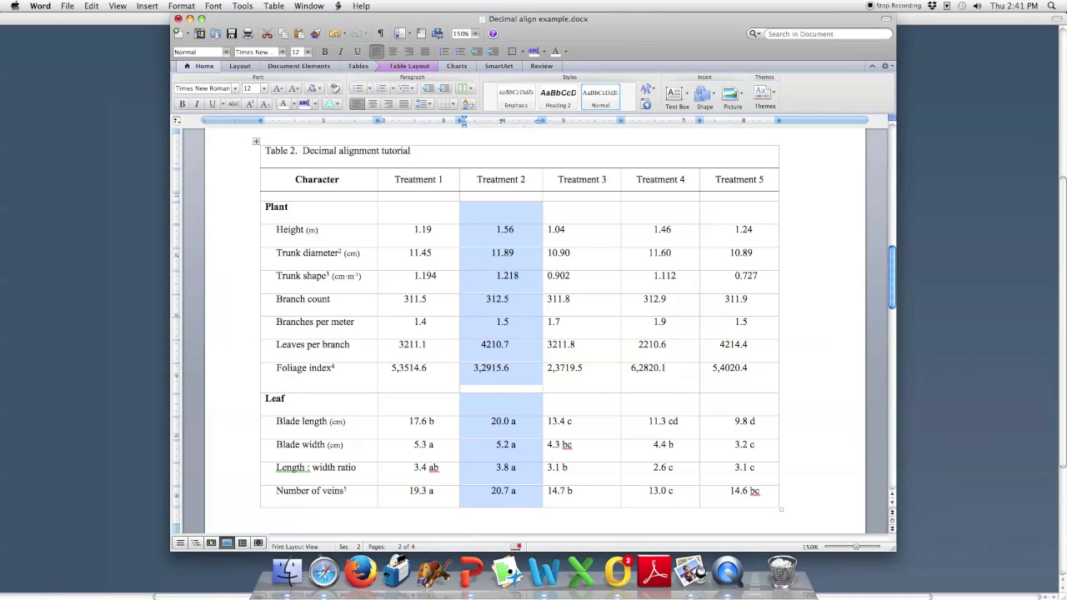
click(418, 399)
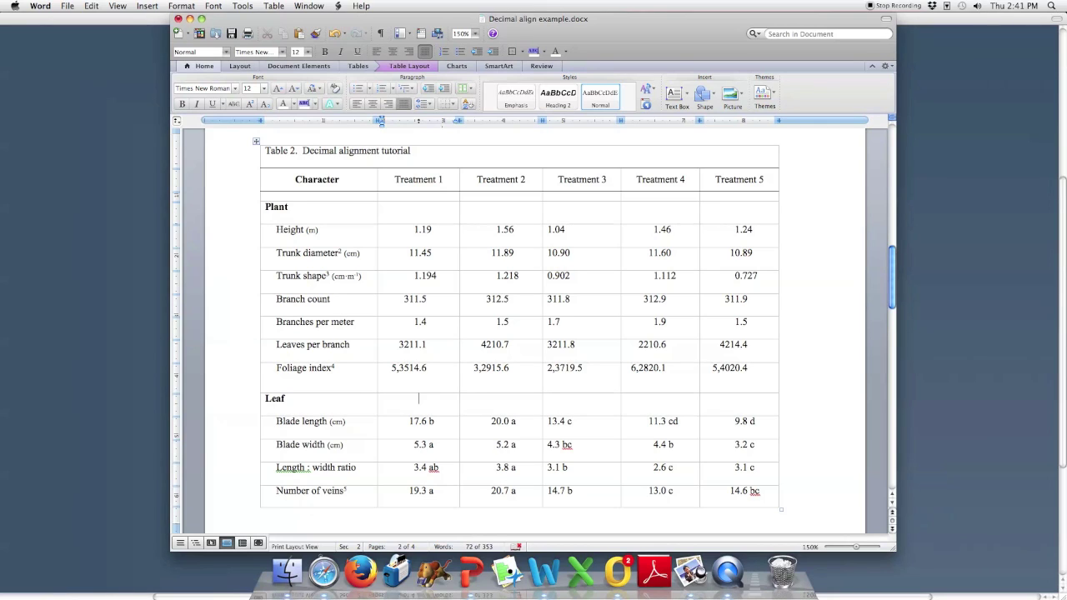
Select the Treatment 3 values and add a decimal tab stop, nudged slightly left.
drag(575, 230, 576, 490)
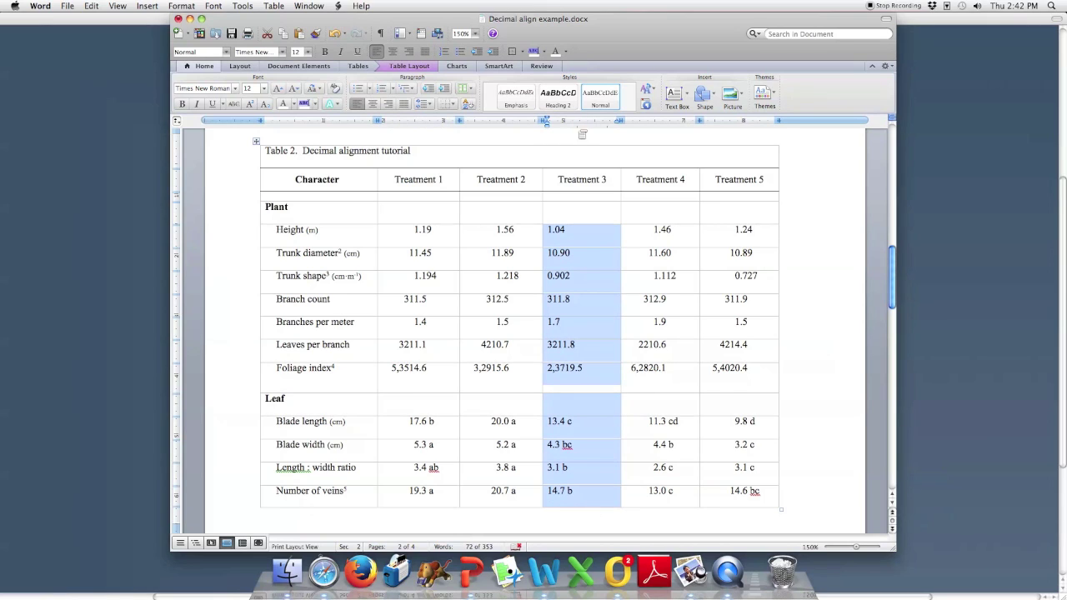
click(584, 121)
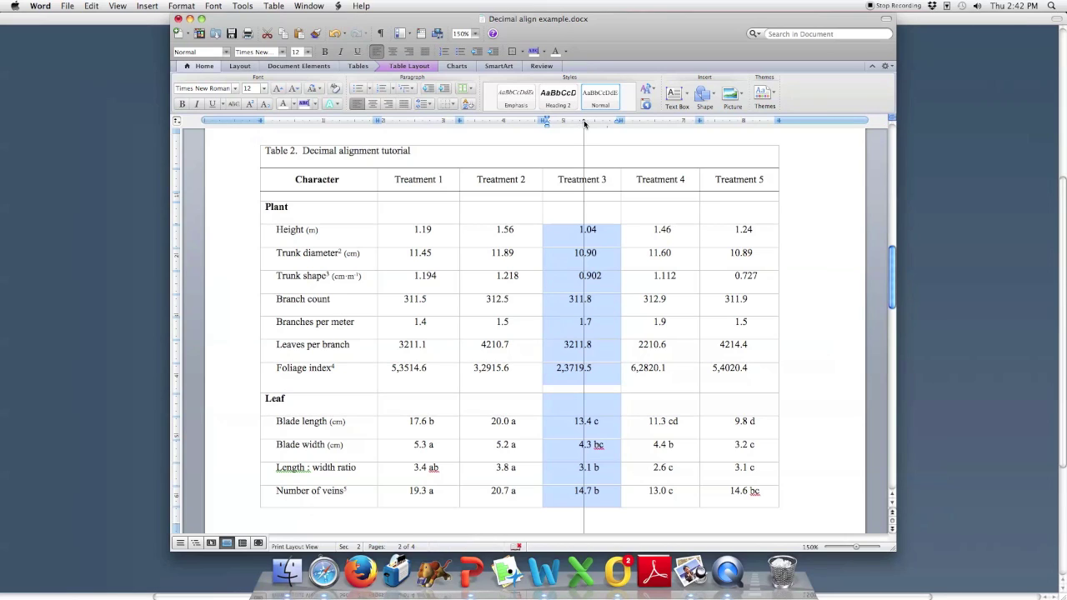
drag(585, 123, 581, 123)
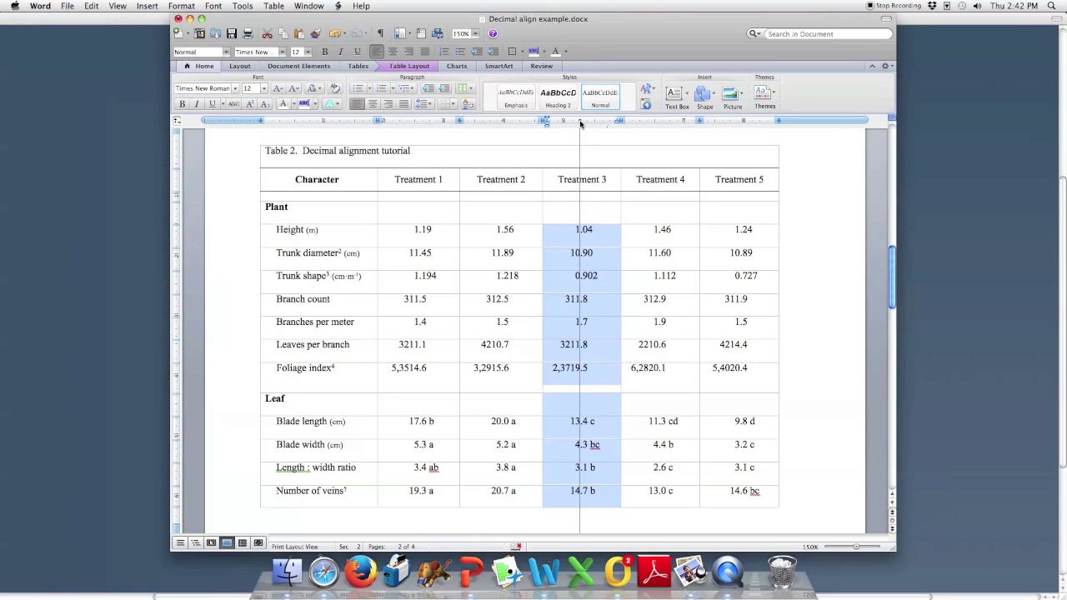